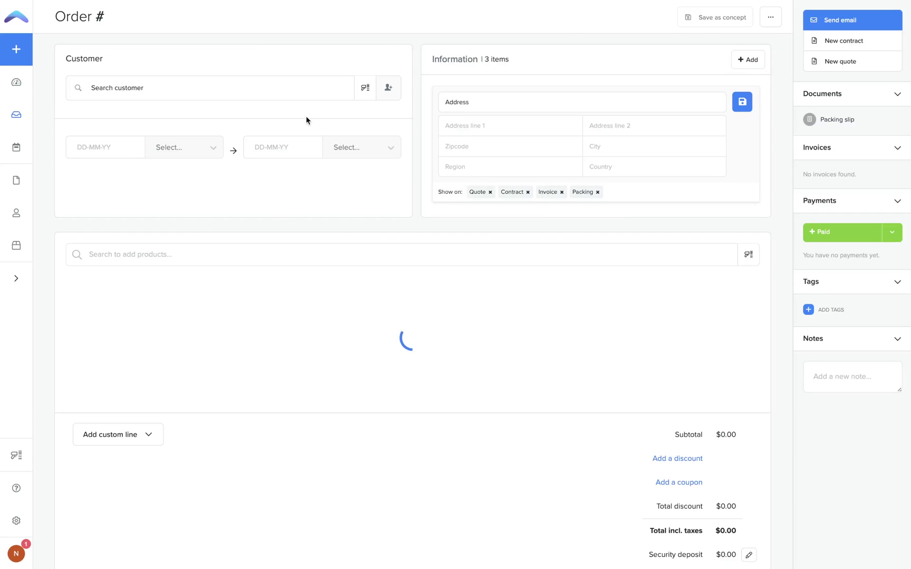
- Activate the customer search field on the new, empty rental order
left_click(272, 85)
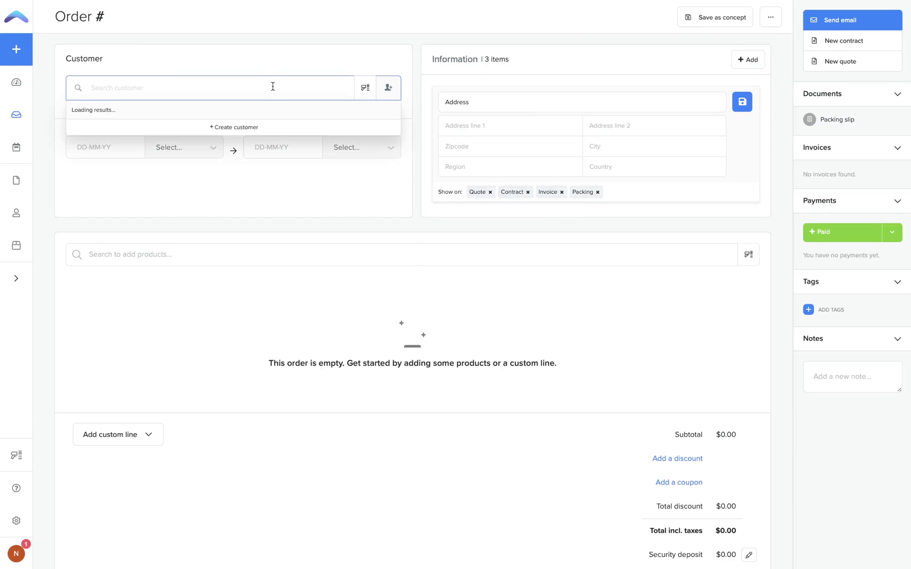
mouse_move(231, 168)
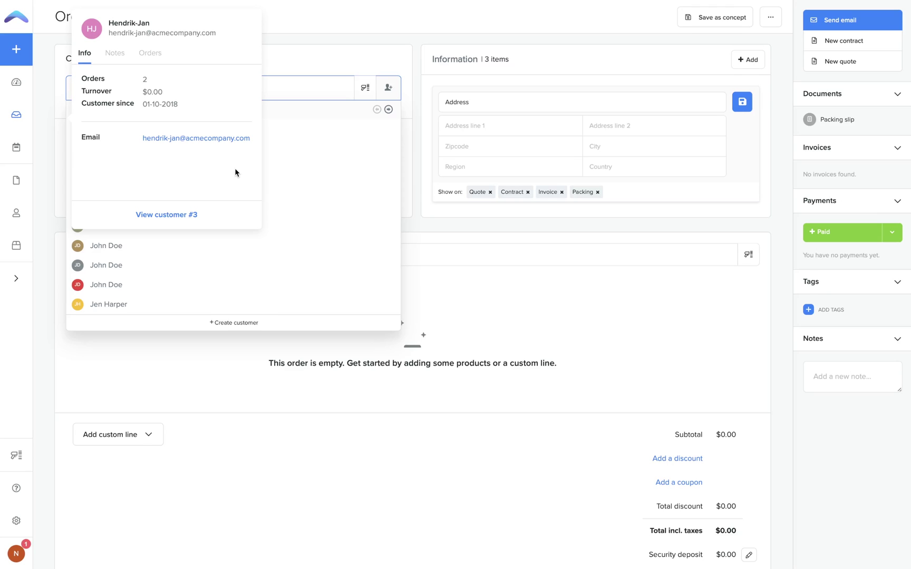
left_click(261, 324)
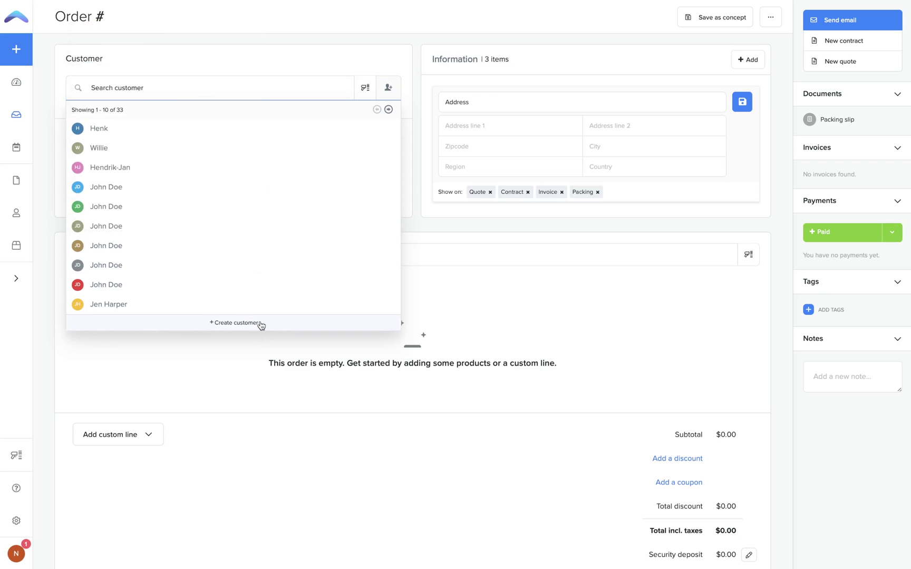
- Start a new customer and enter their full name and e-mail address
left_click(261, 324)
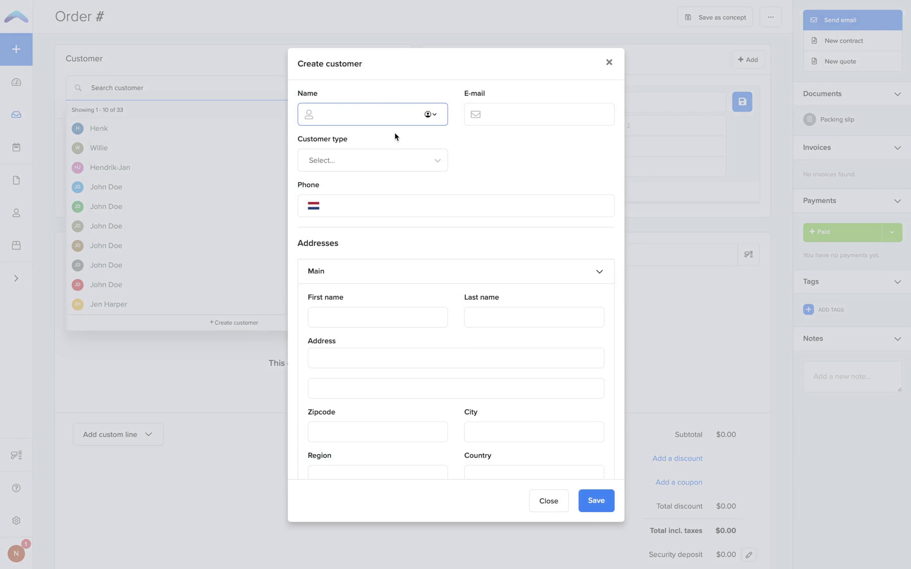
left_click(570, 118)
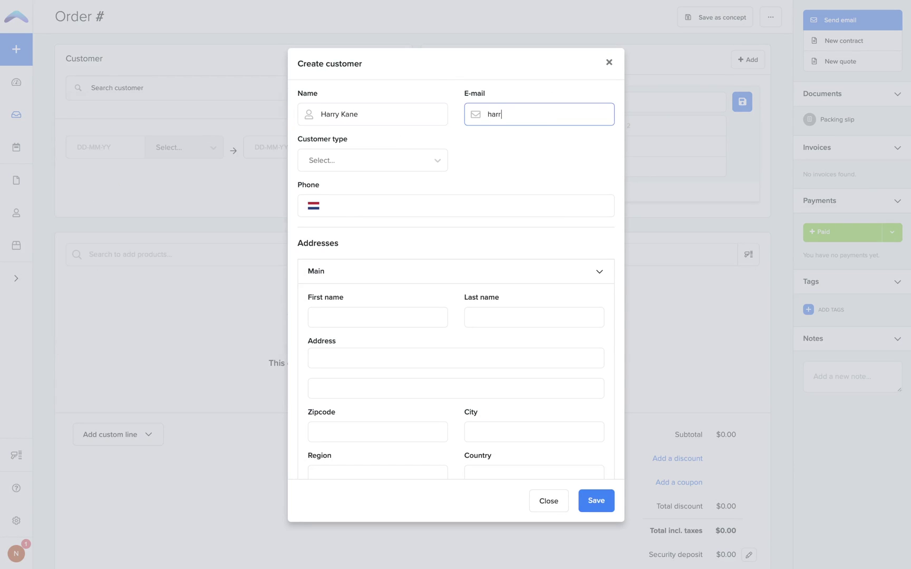
- Give the new customer the 14% tax profile and a 10% discount
scroll(519, 194, "down", 10)
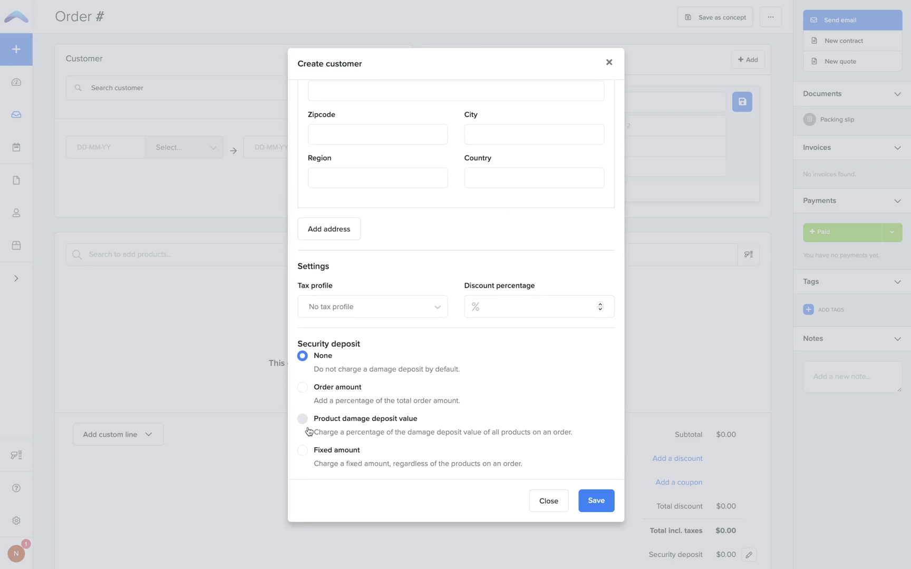
scroll(427, 372, "up", 10)
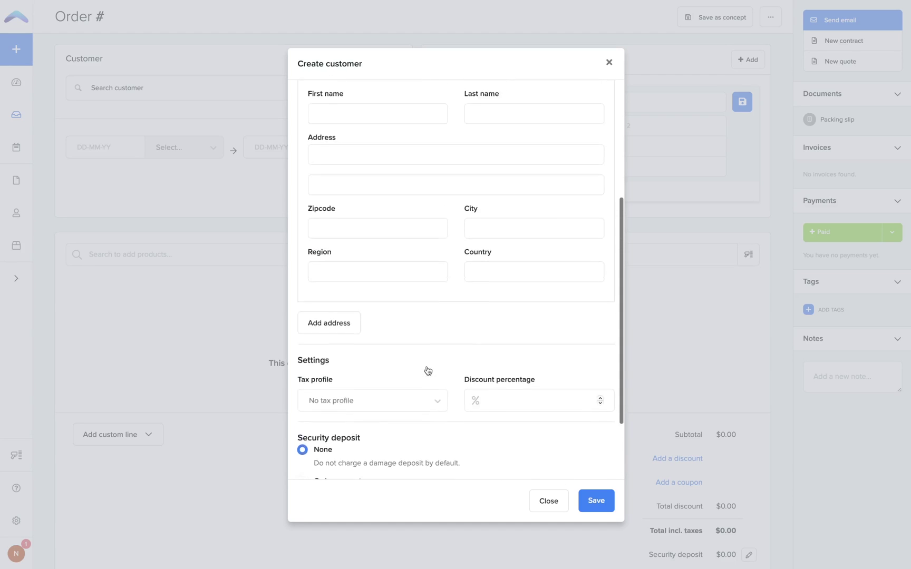
scroll(427, 367, "down", 10)
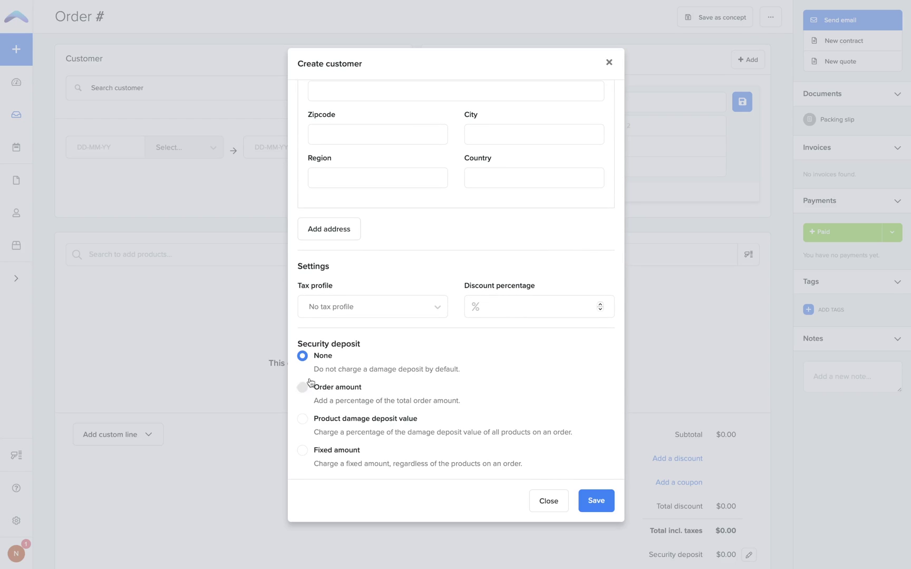
left_click(336, 304)
left_click(335, 356)
left_click(501, 314)
type("10")
- Set a 50% product damage value deposit and save the customer onto the order
left_click(316, 388)
left_click(308, 470)
left_click(367, 466)
key("BackSpace")
key("BackSpace")
key("BackSpace")
type("50")
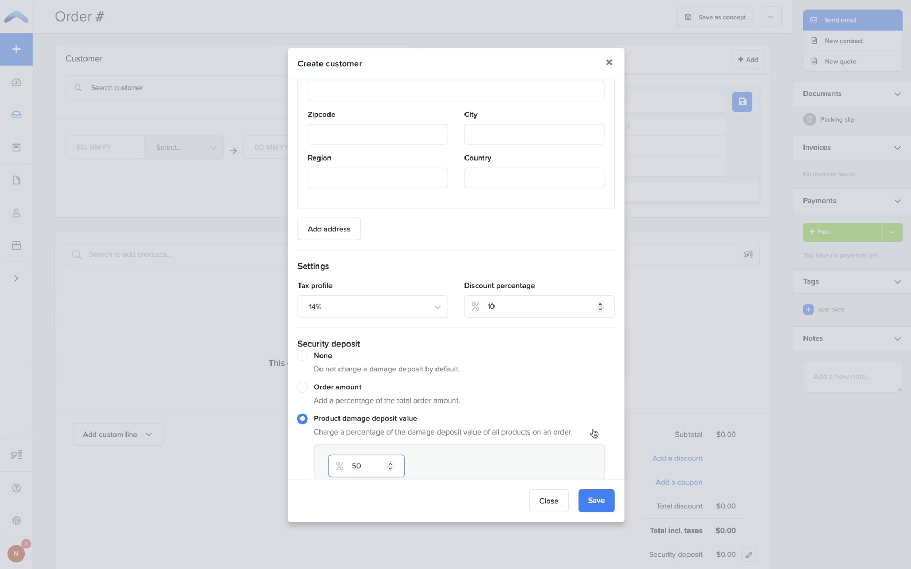
left_click(596, 501)
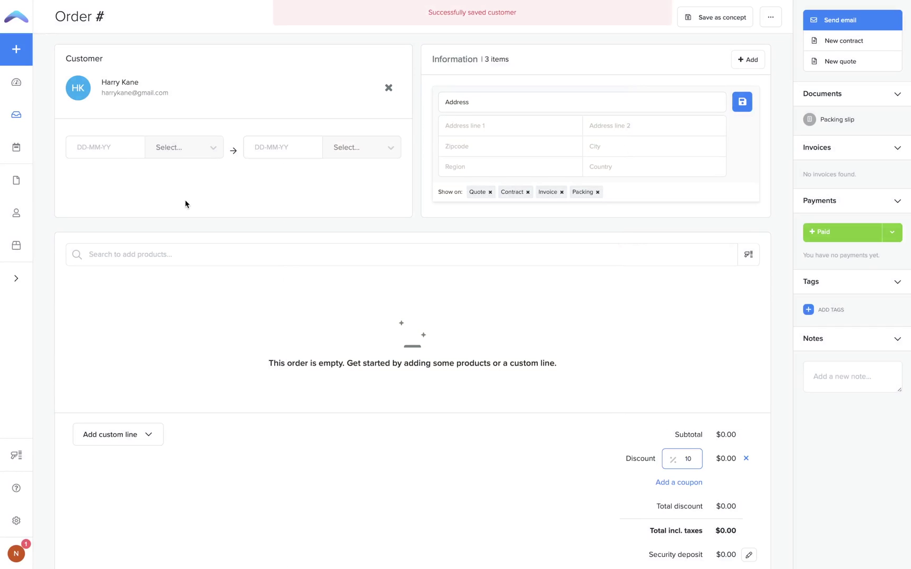
- Set the rental period from 17 July 09:00 to 18 July 09:00
left_click(115, 149)
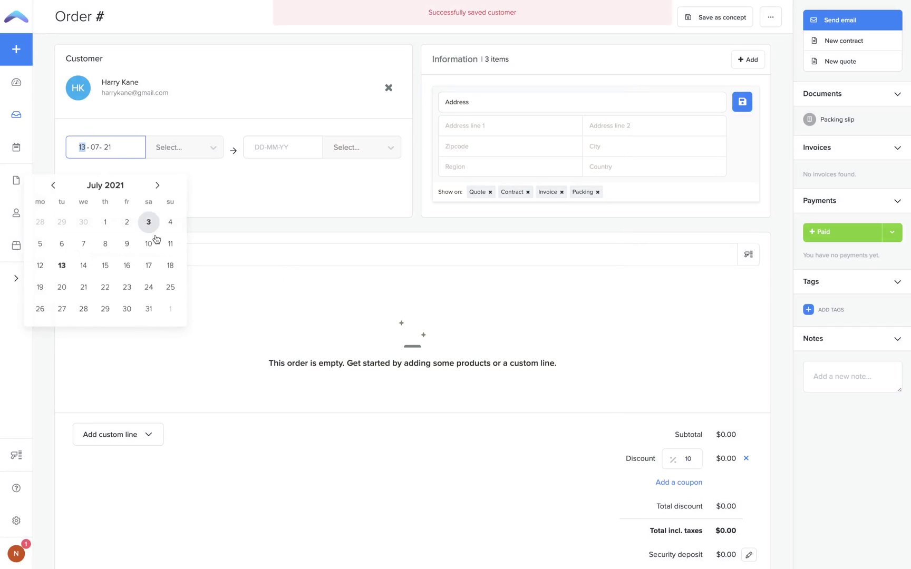
left_click(149, 265)
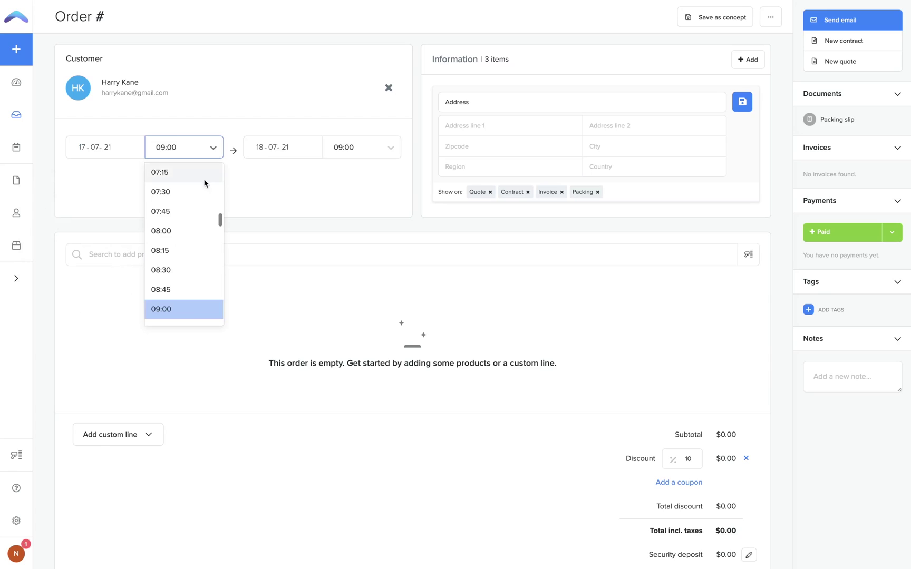
left_click(285, 147)
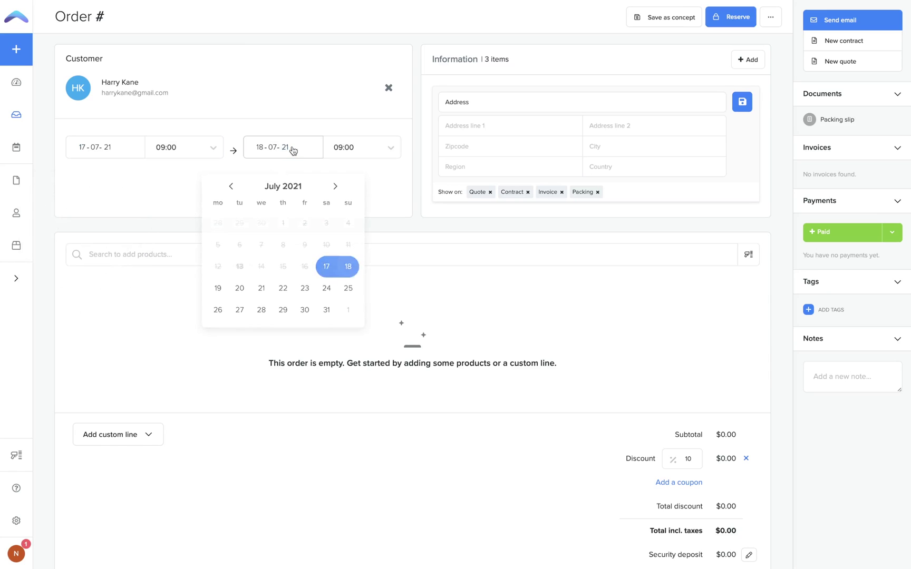
left_click(346, 263)
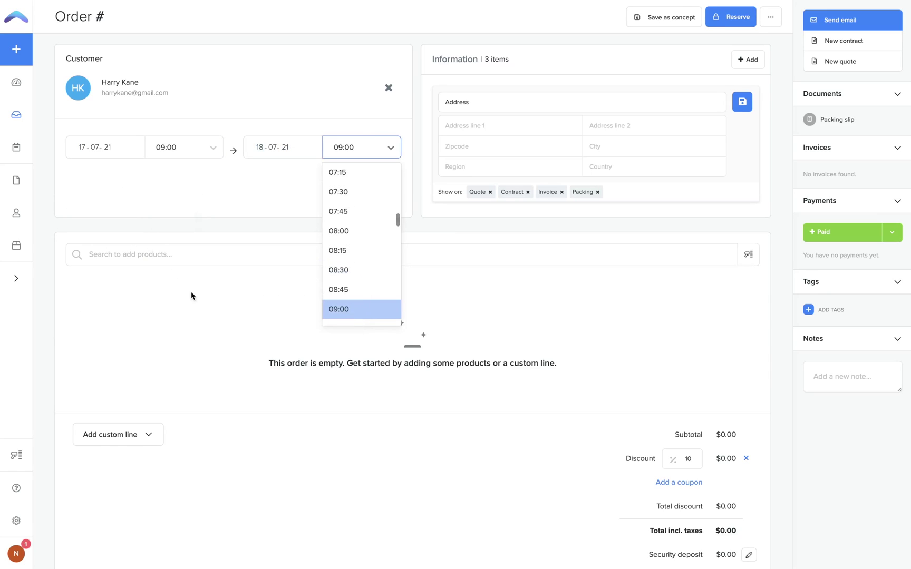
left_click(336, 313)
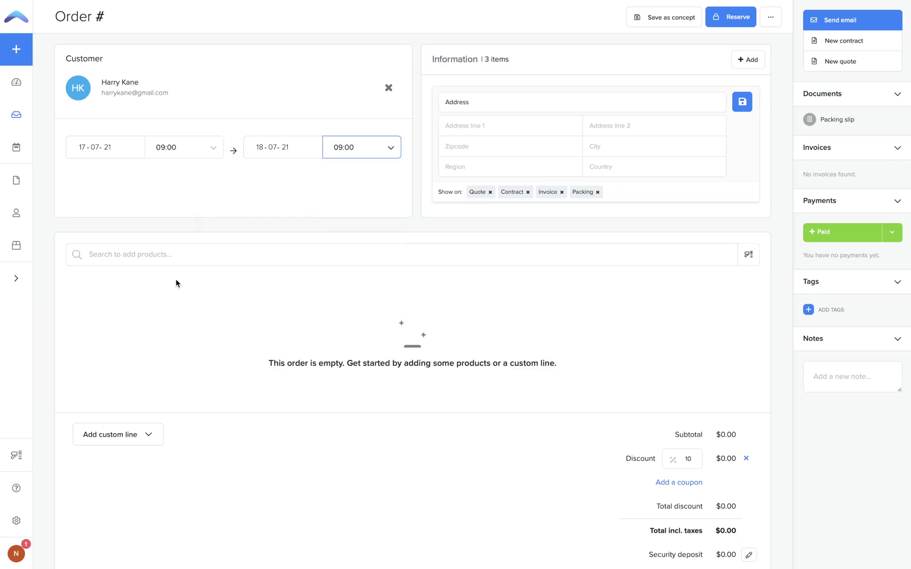
left_click(188, 255)
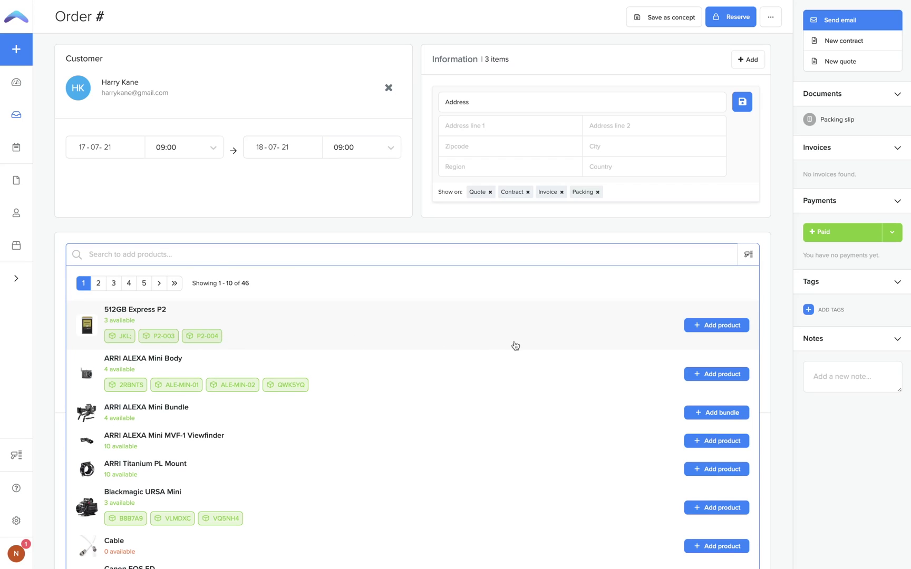
- Add the 512GB Express P2 from the product results to the order
left_click(699, 326)
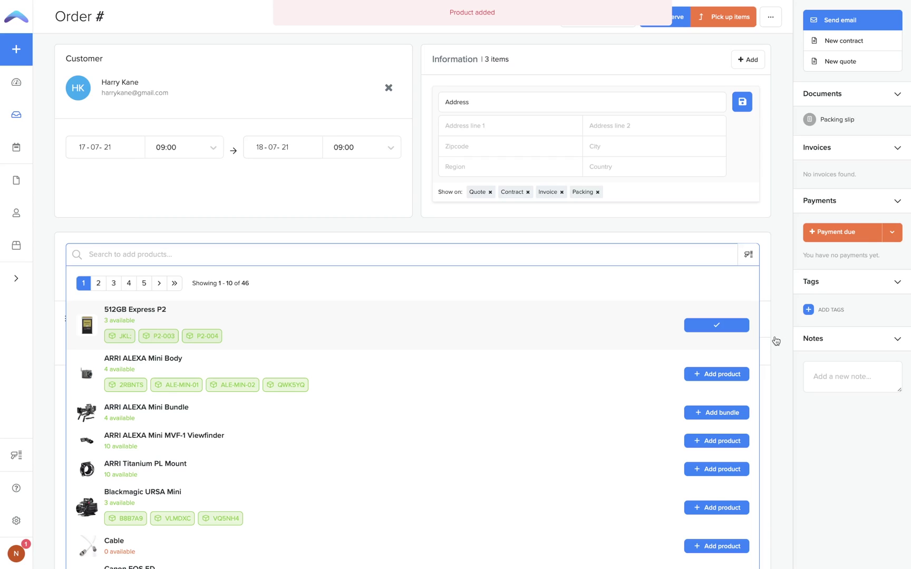
- Add a custom charge line named 'Discount' priced at -10.00
left_click(768, 257)
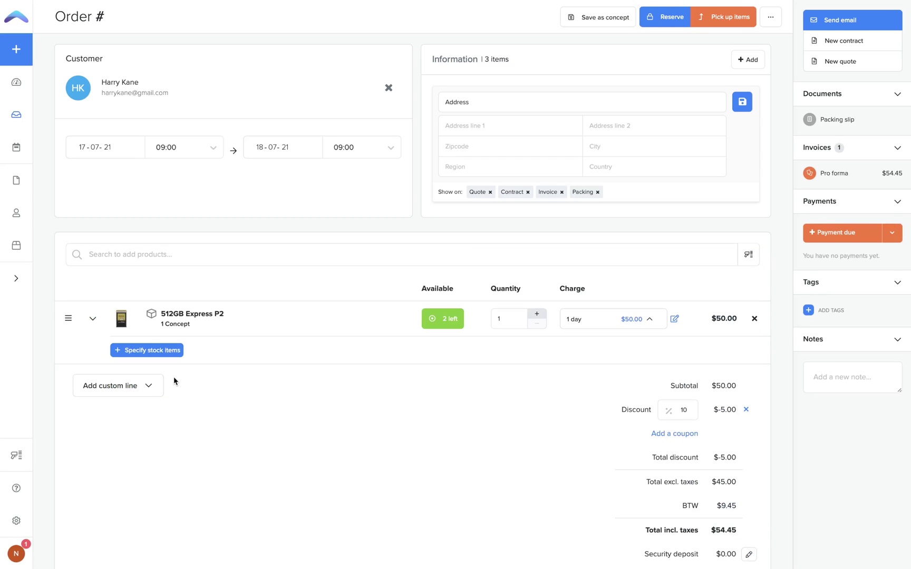
left_click(135, 388)
left_click(149, 385)
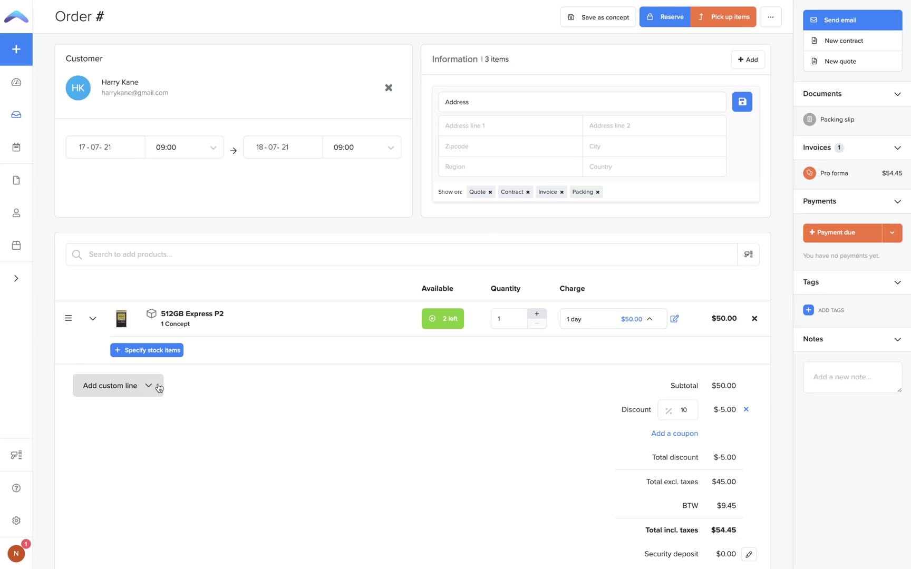
type("Discount")
left_click(596, 386)
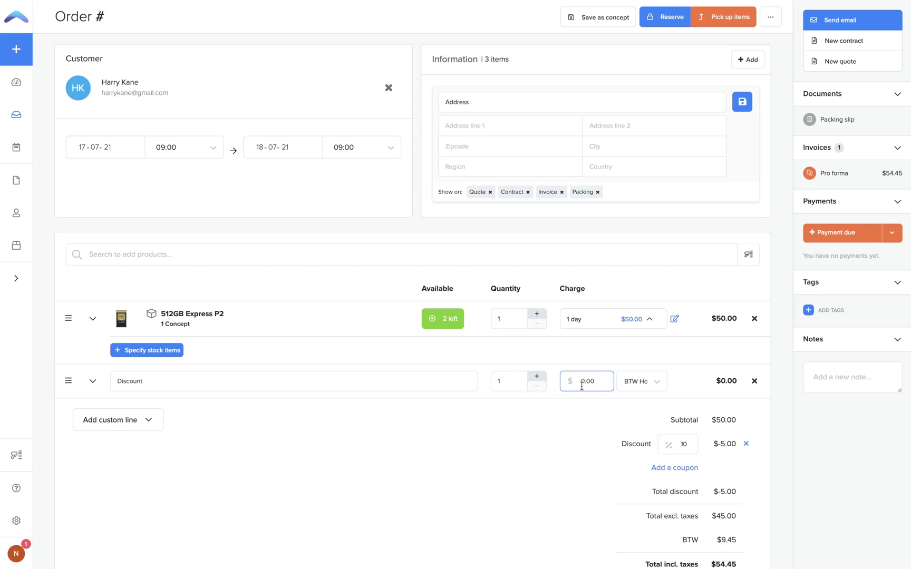
left_click(582, 381)
type("-1")
scroll(610, 474, "down", 3)
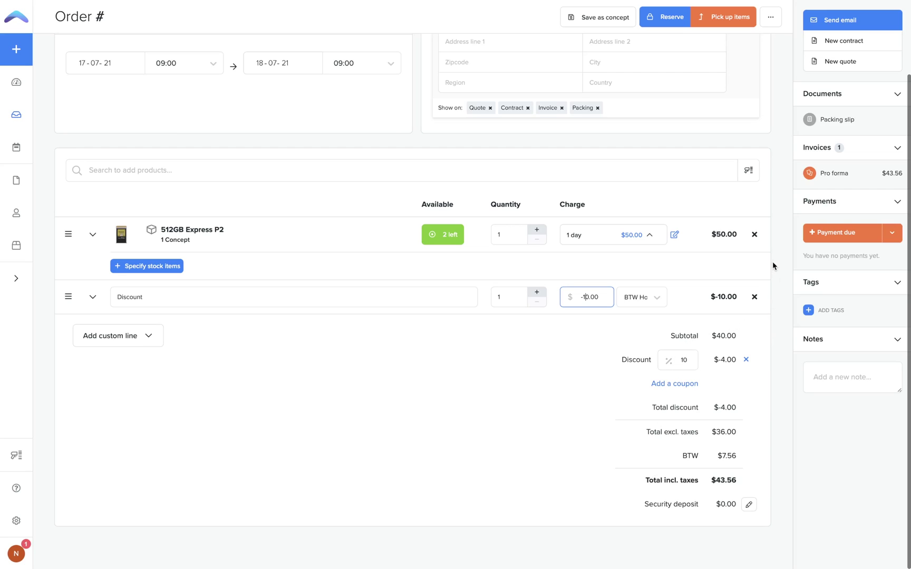
left_click(828, 174)
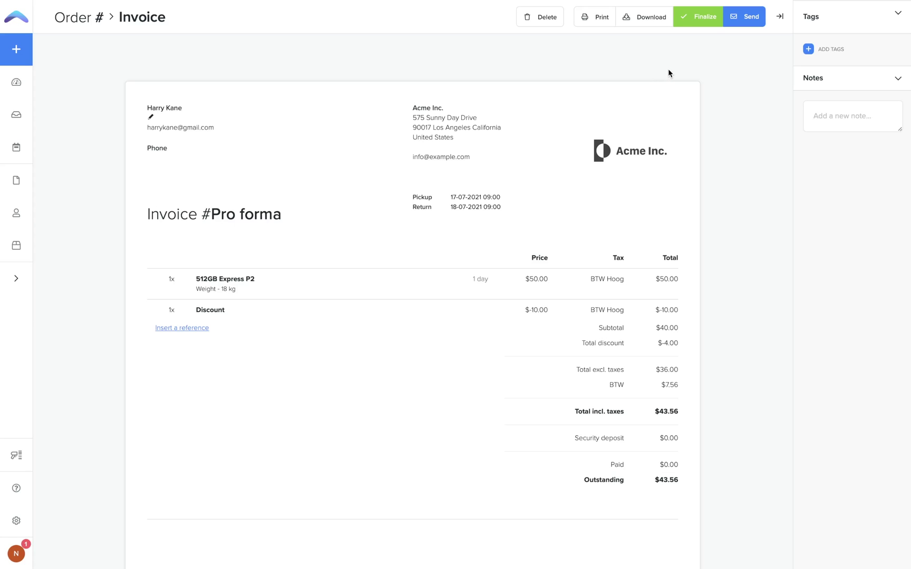
- Finalize invoice #268 and e-mail it to the customer with the Send invoice template
left_click(691, 25)
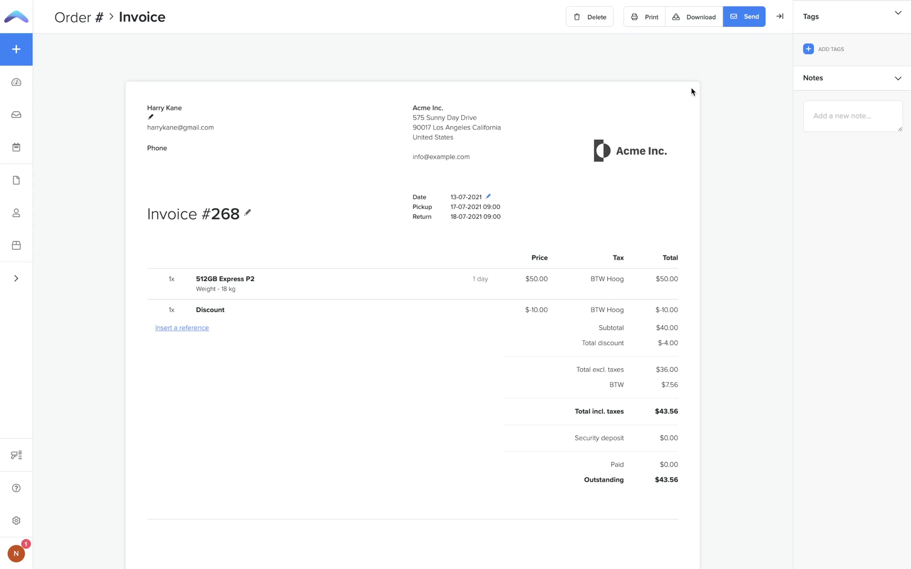
left_click(745, 21)
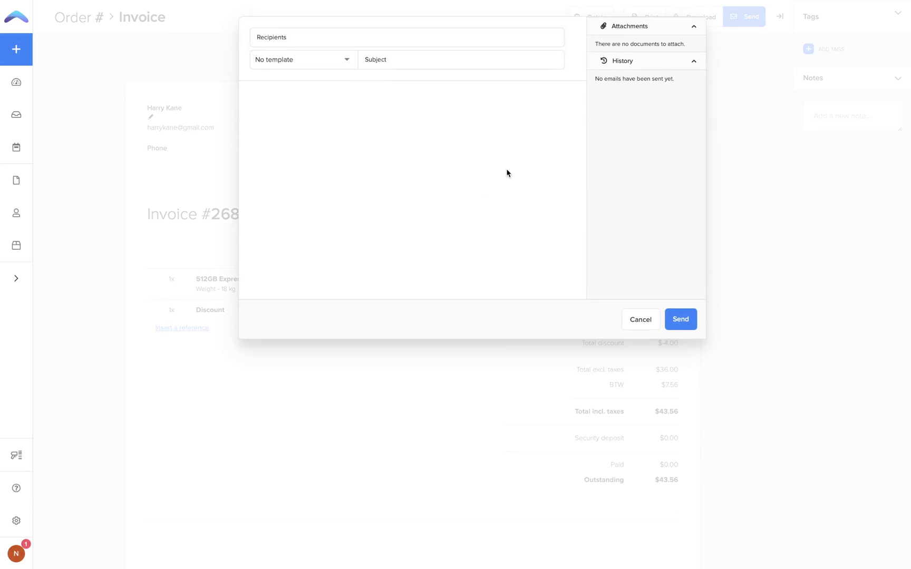
left_click(288, 60)
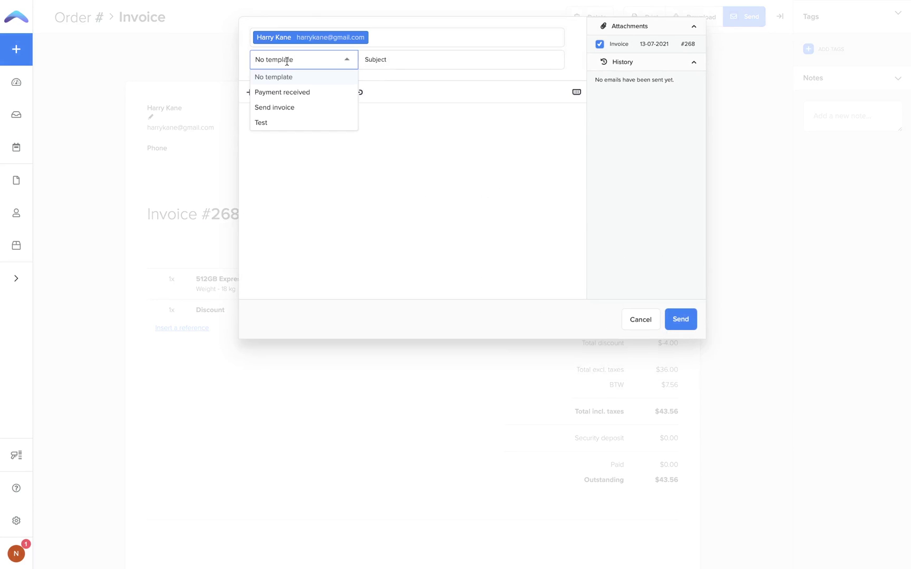
left_click(294, 108)
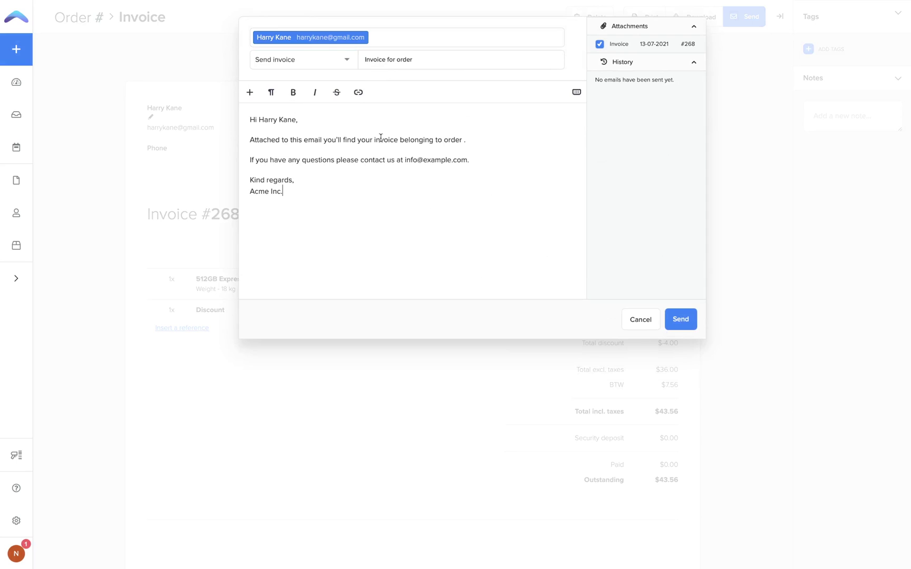
left_click(683, 318)
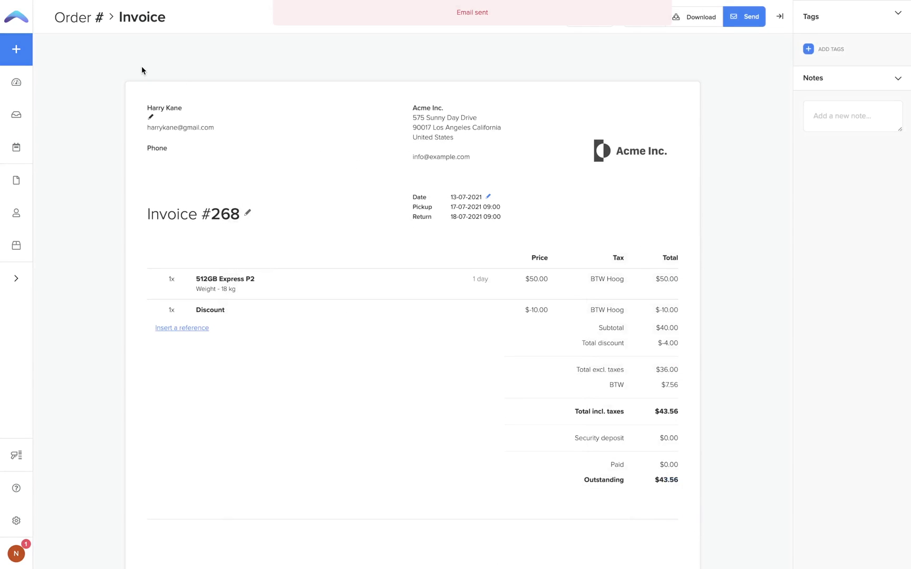
left_click(80, 24)
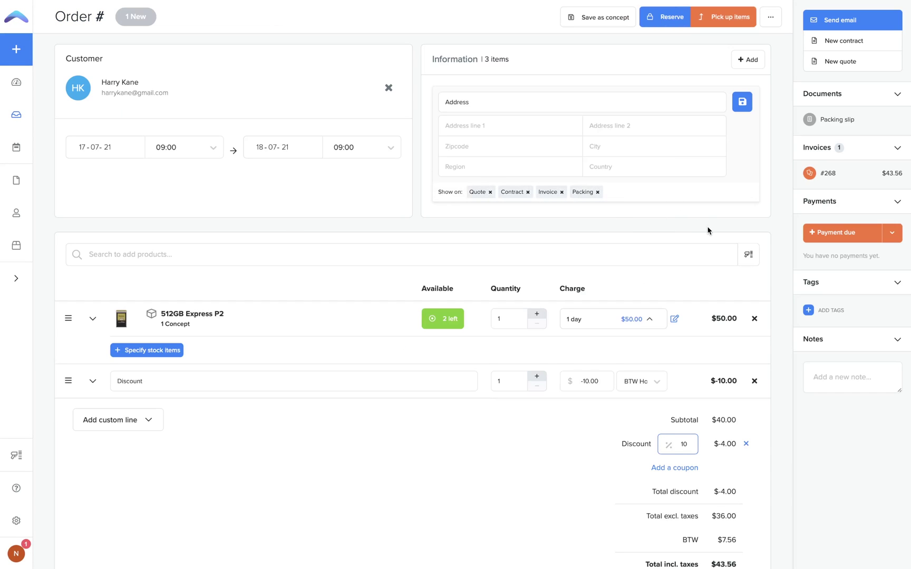
left_click(849, 240)
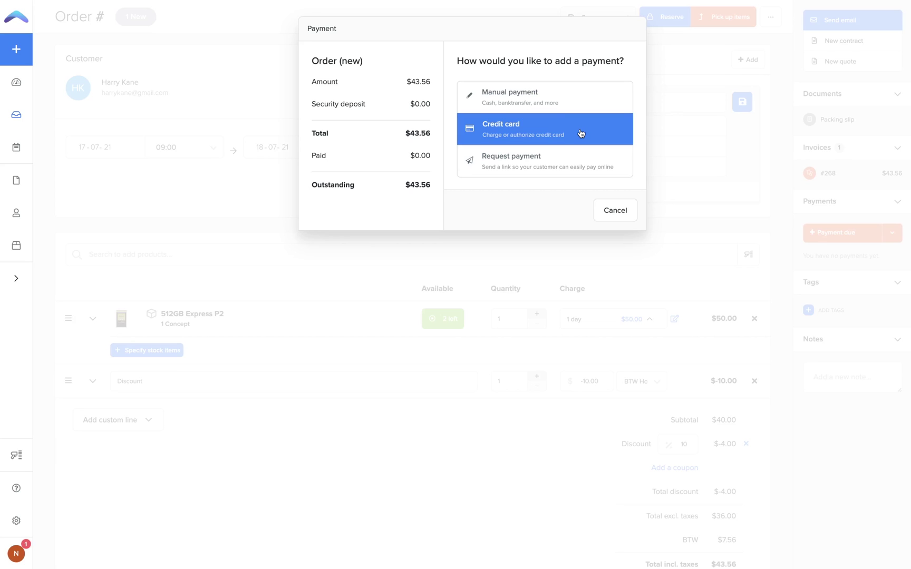
left_click(580, 167)
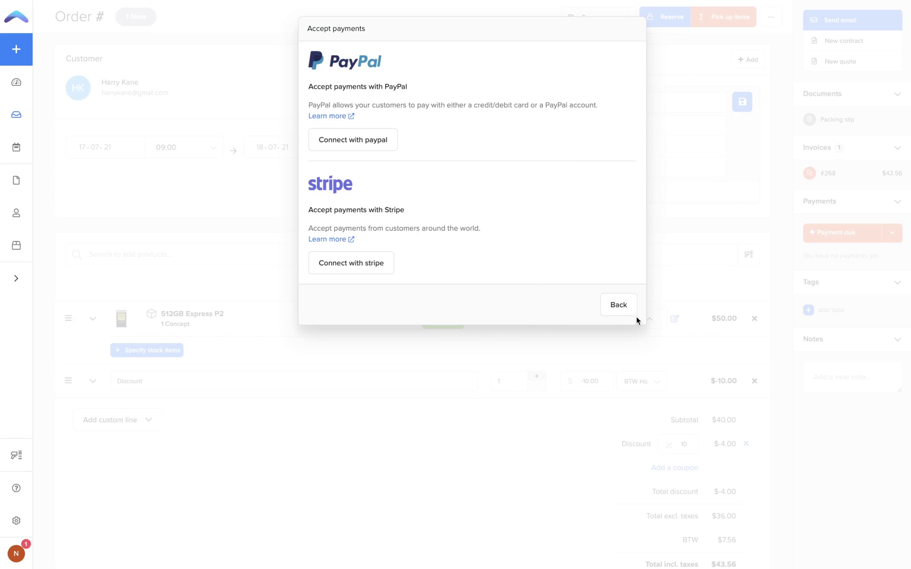
left_click(618, 311)
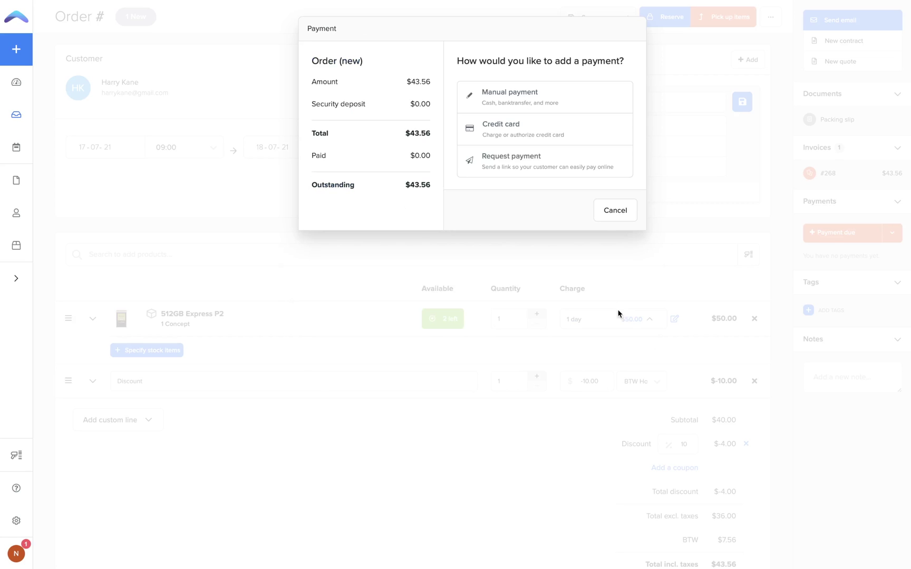
left_click(607, 211)
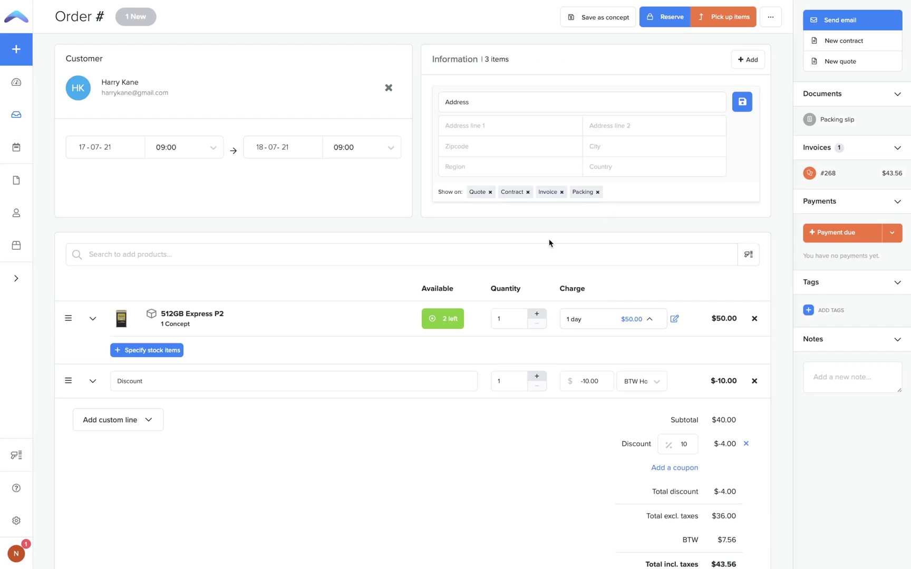
- Save and reserve order #136, then pick up the 512GB Express P2 as stock item JKL
left_click(609, 25)
left_click(662, 24)
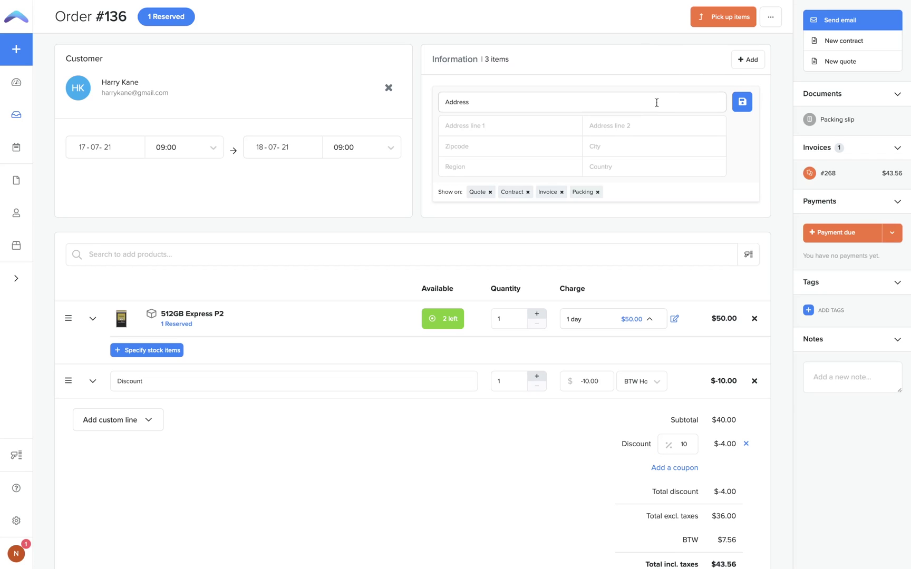
left_click(723, 18)
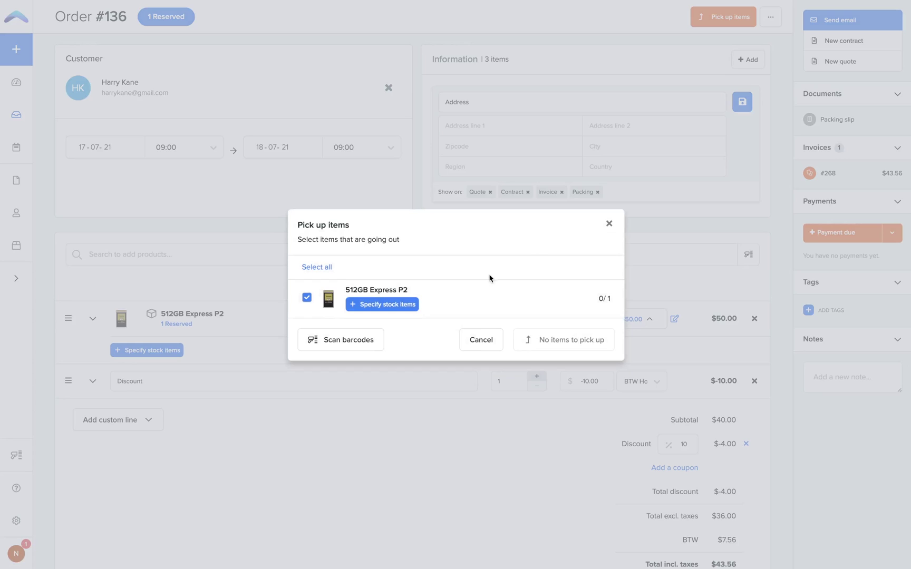
left_click(383, 309)
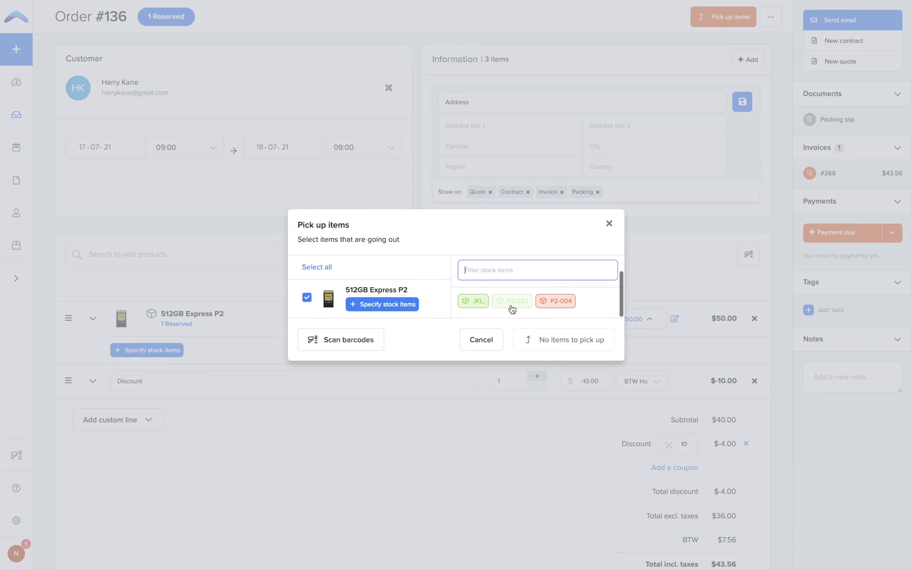
left_click(474, 301)
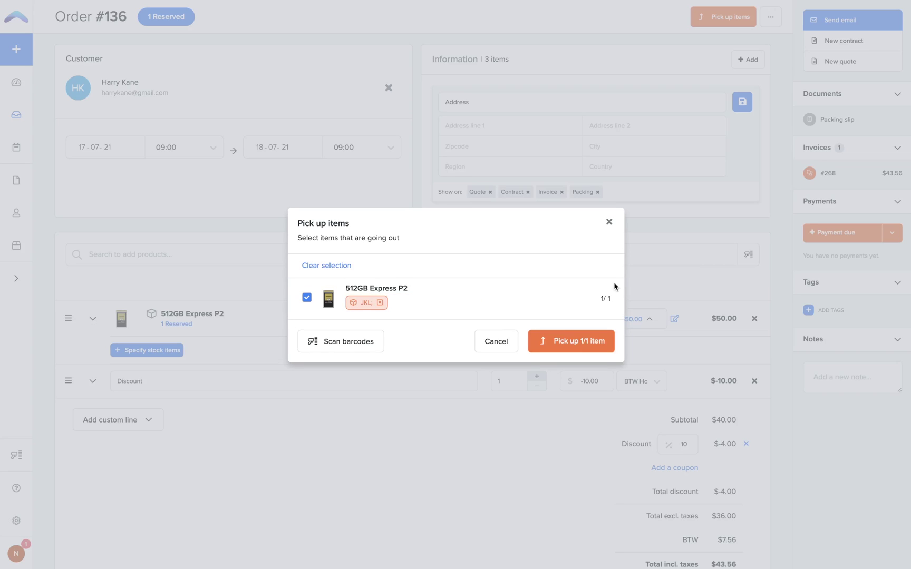
left_click(578, 352)
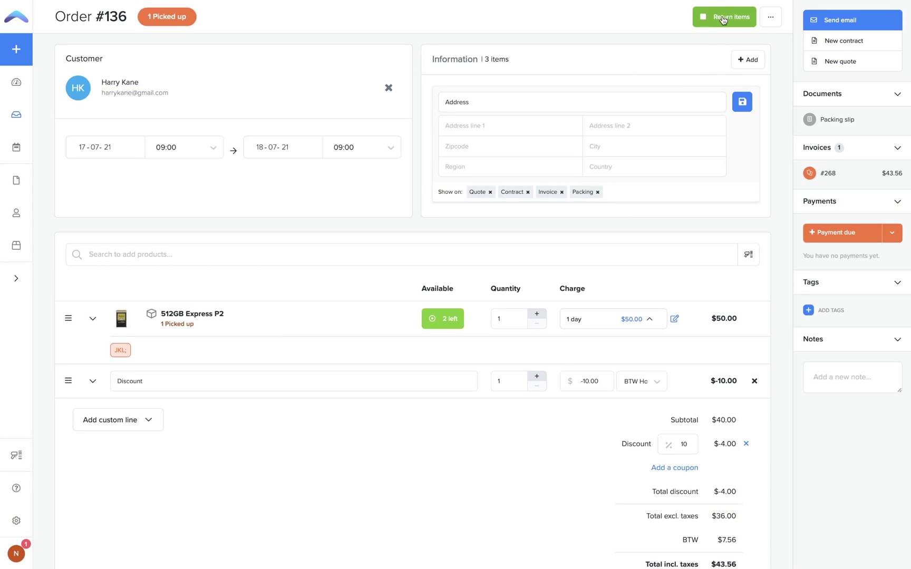
left_click(722, 20)
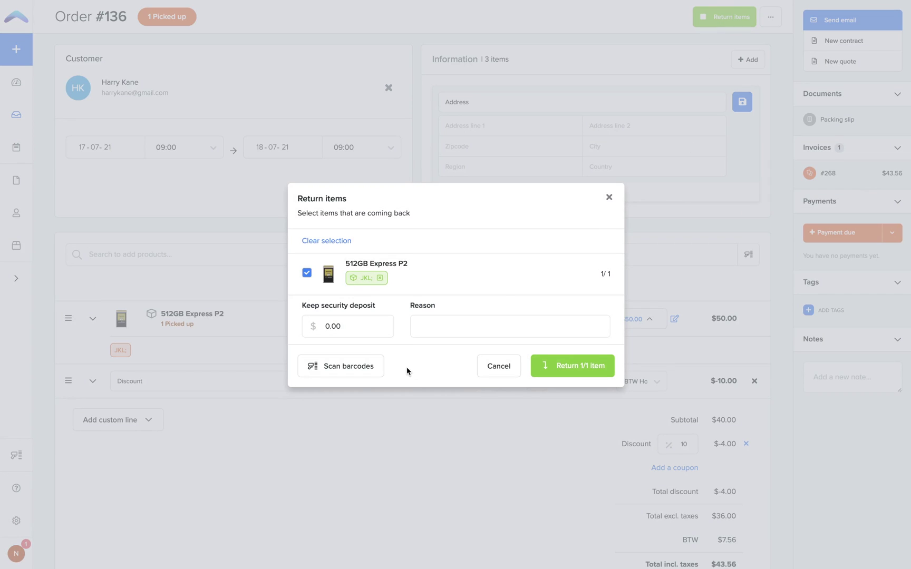
- Return the one picked-up 512GB Express P2 to stock
left_click(432, 329)
left_click(575, 373)
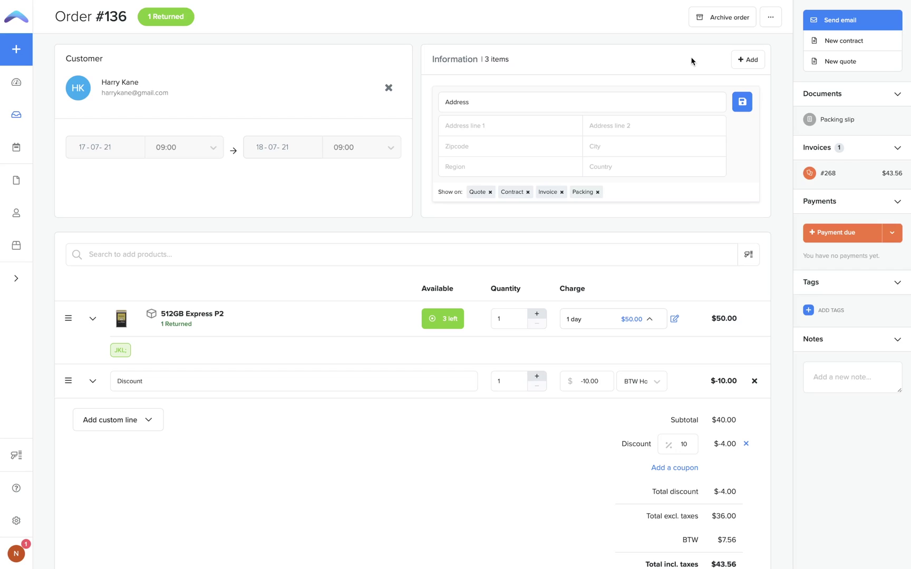
- Archive order #136, confirming in the dialog
left_click(716, 20)
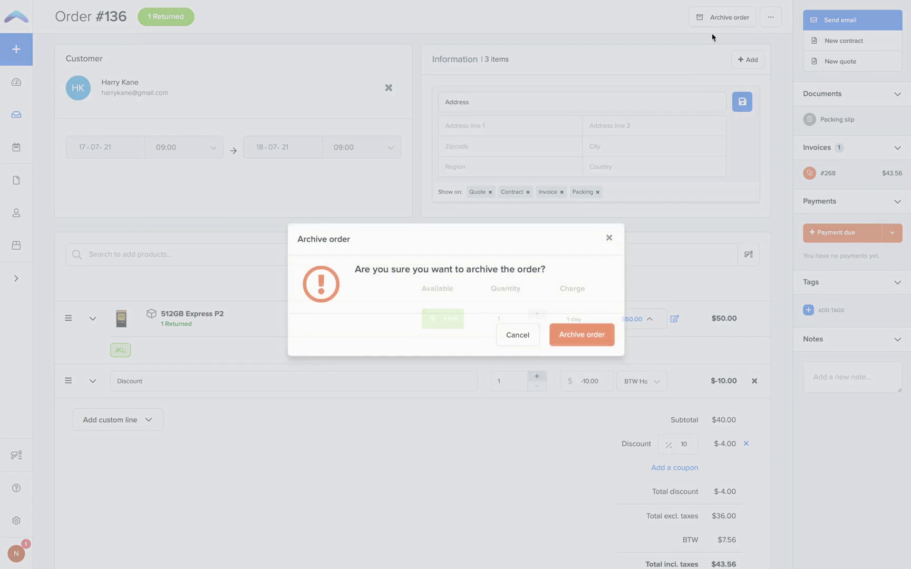
left_click(591, 332)
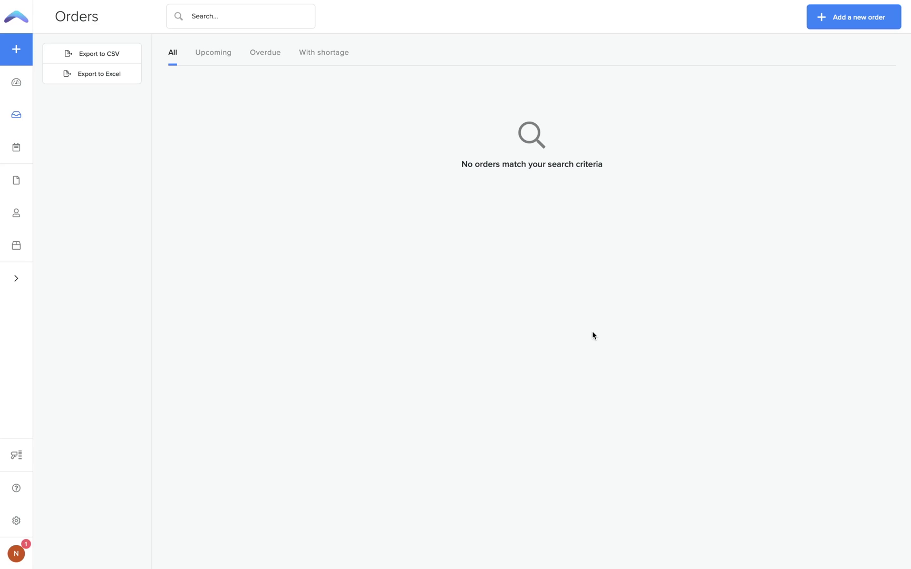